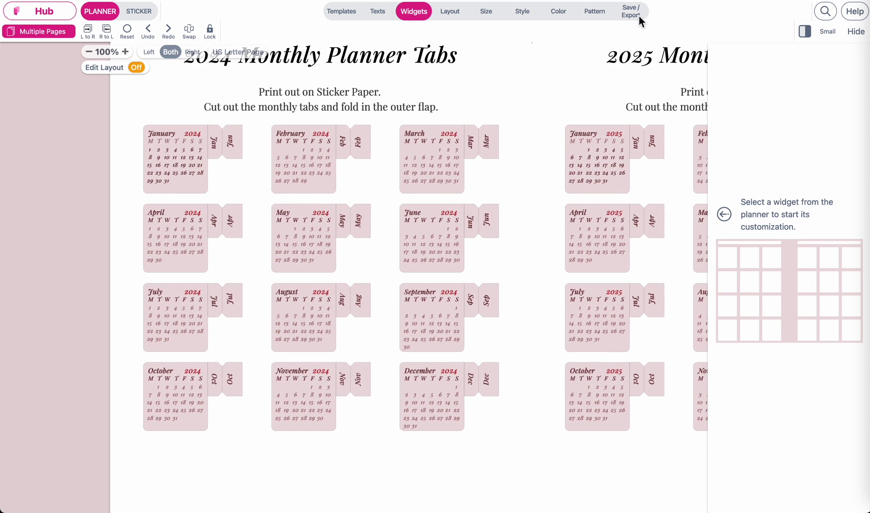
Export the 2024 Monthly Planner Tabs page as a US Letter PDF
{"action": "left_click", "coordinate": [635, 15]}
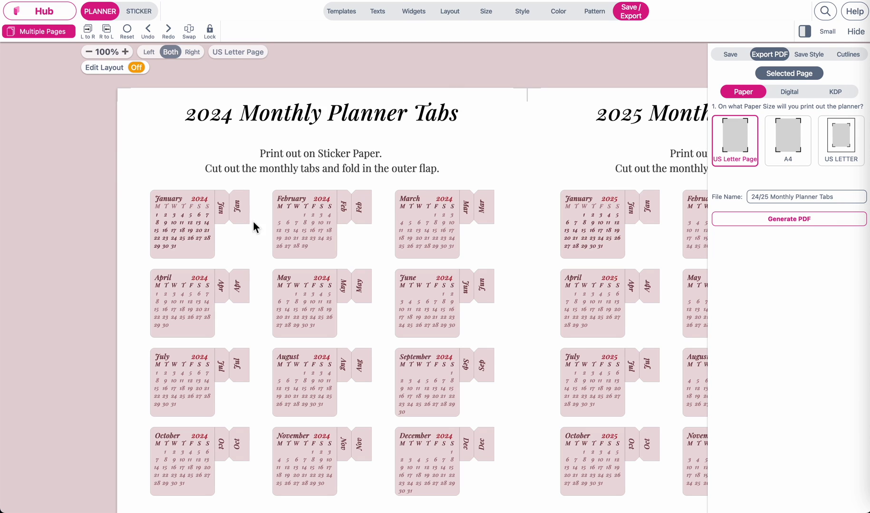
{"action": "scroll", "coordinate": [335, 335], "scroll_direction": "right", "scroll_amount": 2}
{"action": "scroll", "coordinate": [335, 334], "scroll_direction": "down", "scroll_amount": 1}
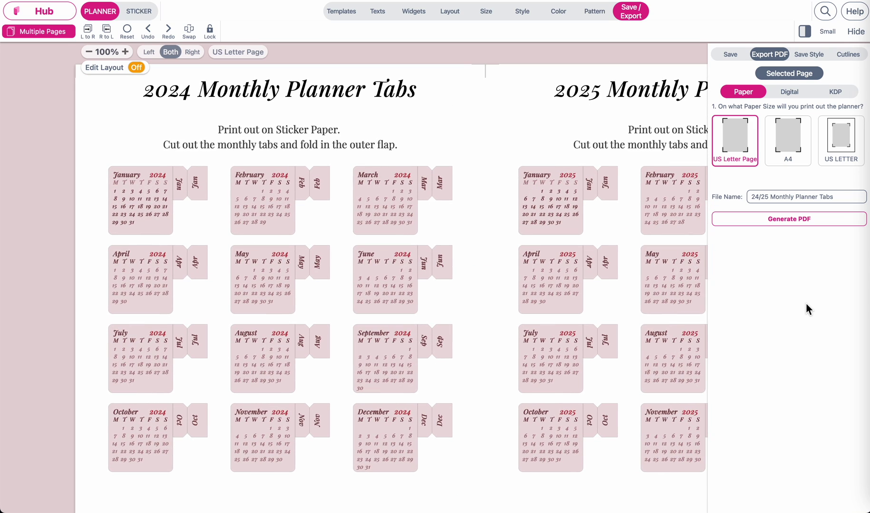
{"action": "left_click", "coordinate": [814, 222]}
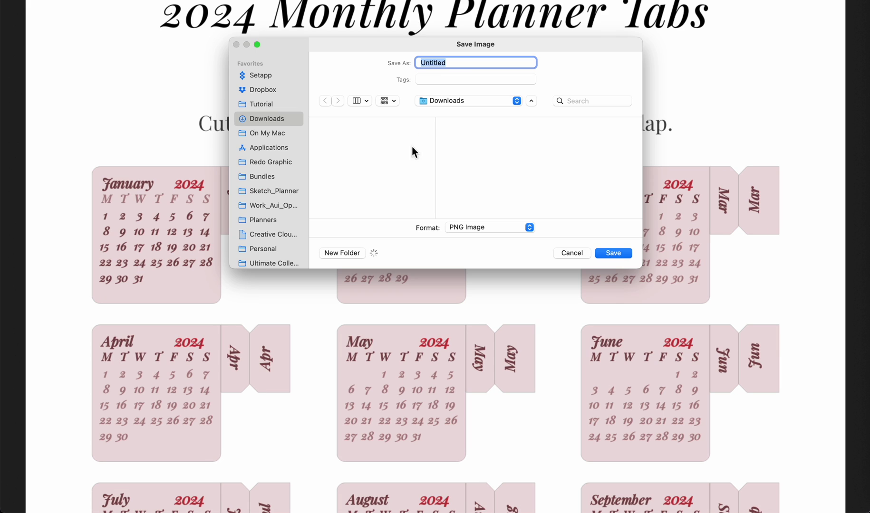
Name the image 2024PlannerTabs and save it as a PNG in Downloads
{"action": "type", "text": "2024Planner"}
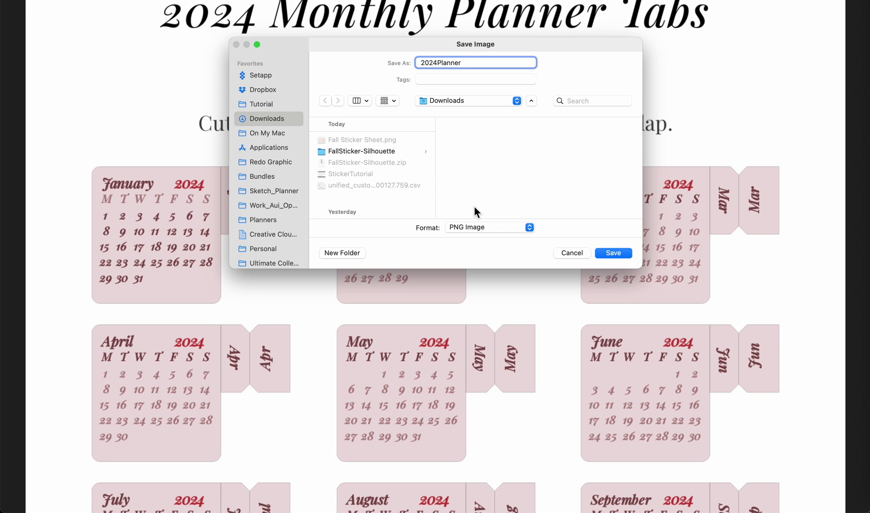
{"action": "type", "text": "s"}
{"action": "key", "text": "Return"}
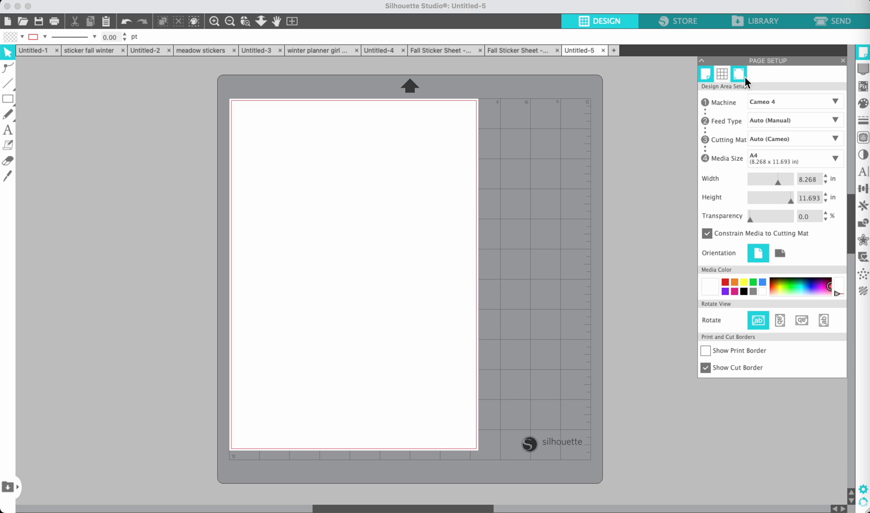
Turn registration marks On in Page Setup (0.787 in length, 0.625 in inset)
{"action": "left_click", "coordinate": [744, 76]}
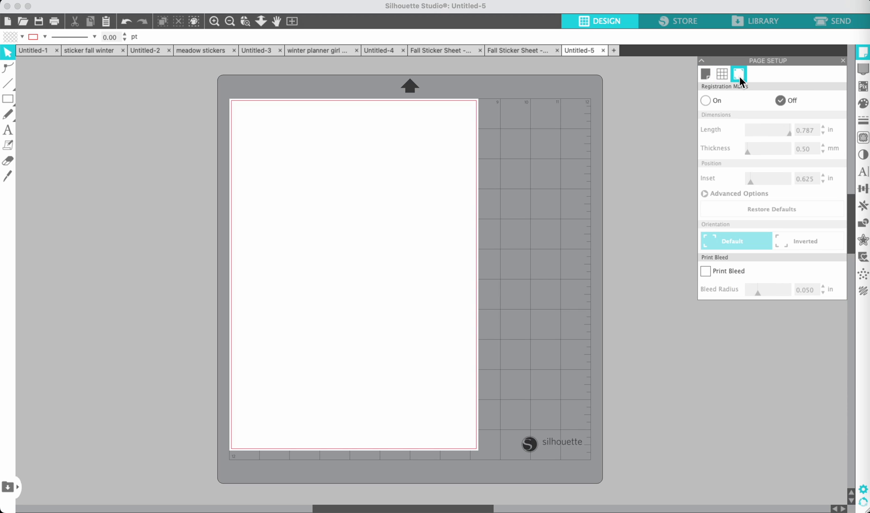
{"action": "left_click", "coordinate": [706, 100]}
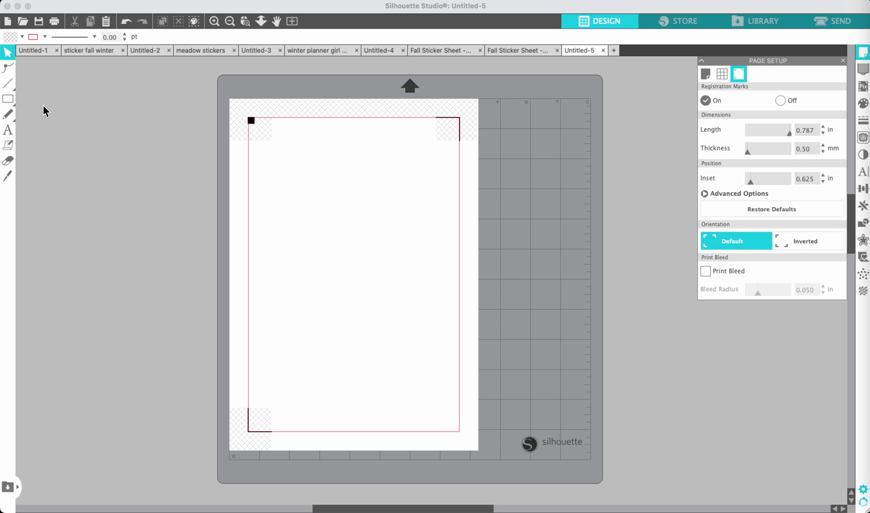
Open 2024PlannerTabs.png from the Downloads folder
{"action": "left_click", "coordinate": [23, 25]}
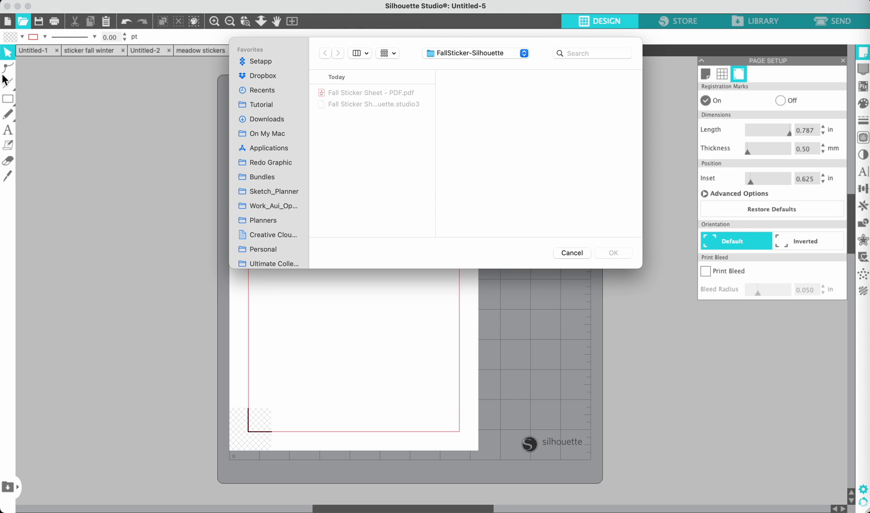
{"action": "left_click", "coordinate": [275, 120]}
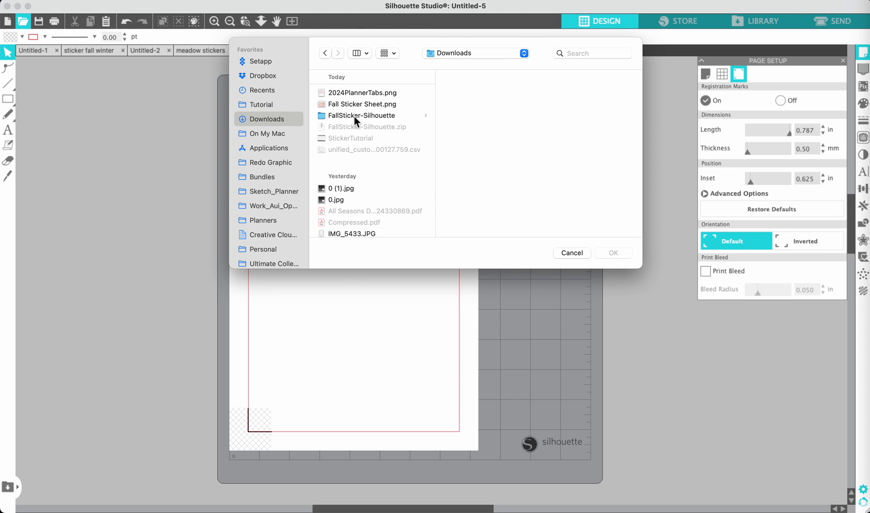
{"action": "left_click", "coordinate": [354, 93]}
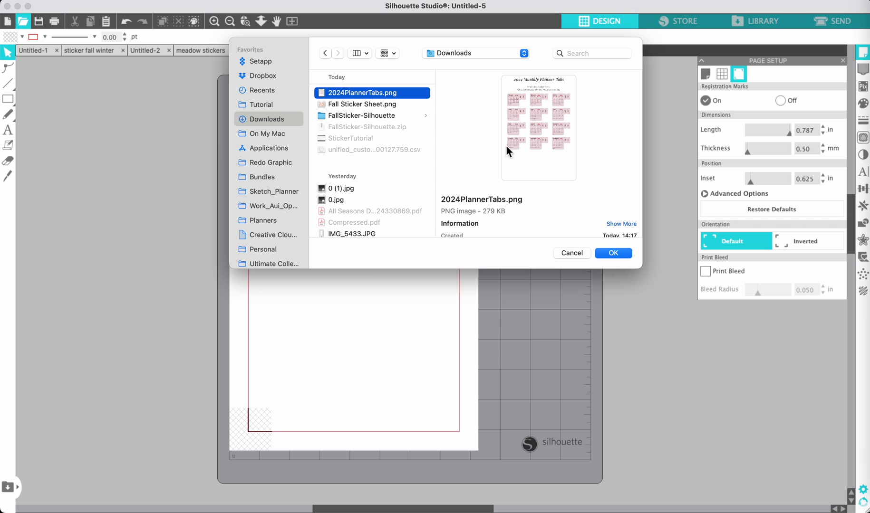
{"action": "left_click", "coordinate": [613, 253]}
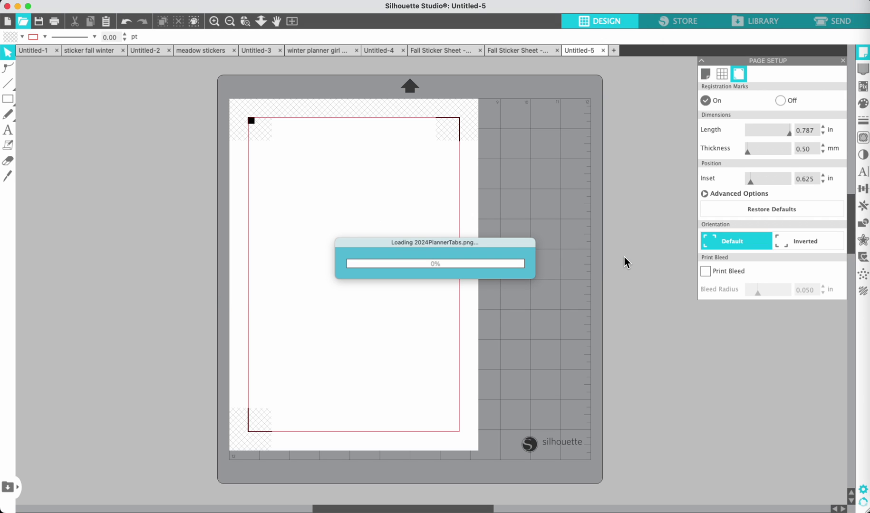
Enlarge the planner image to fill the page and move it down
{"action": "left_click", "coordinate": [392, 200]}
{"action": "left_click_drag", "start_coordinate": [471, 329], "coordinate": [585, 461]}
{"action": "left_click_drag", "start_coordinate": [445, 223], "coordinate": [446, 249]}
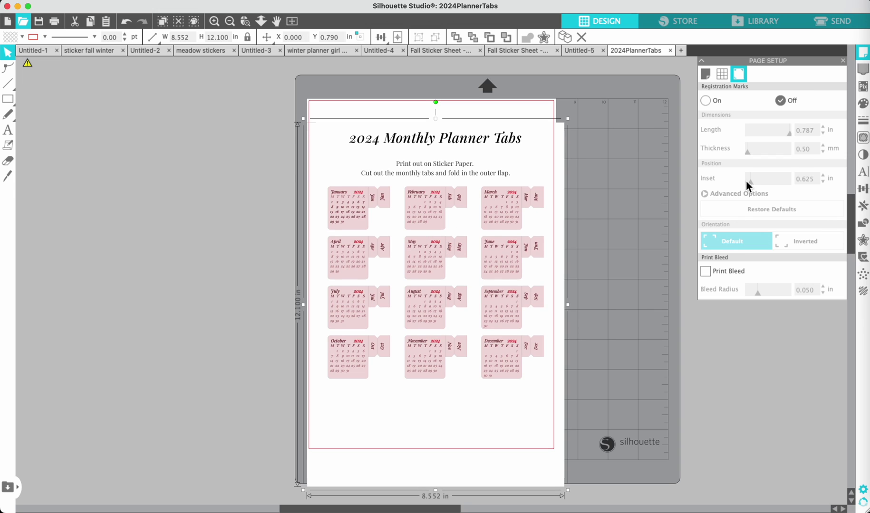
Turn registration marks on and fit the image at 7.973 × 11.281 in inside them
{"action": "left_click", "coordinate": [705, 101]}
{"action": "left_click", "coordinate": [386, 257]}
{"action": "left_click_drag", "start_coordinate": [388, 261], "coordinate": [392, 258]}
{"action": "left_click_drag", "start_coordinate": [571, 495], "coordinate": [546, 472]}
{"action": "left_click", "coordinate": [473, 345]}
{"action": "left_click_drag", "start_coordinate": [473, 345], "coordinate": [473, 342]}
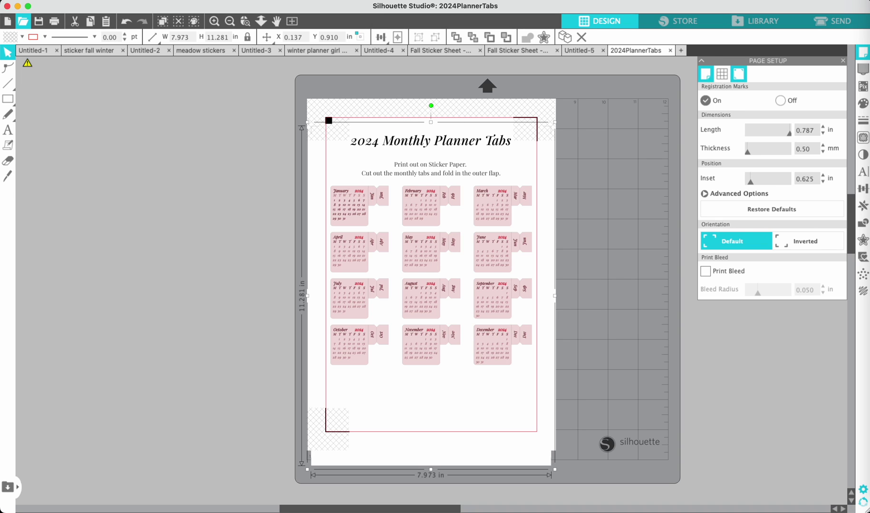
{"action": "left_click", "coordinate": [706, 75]}
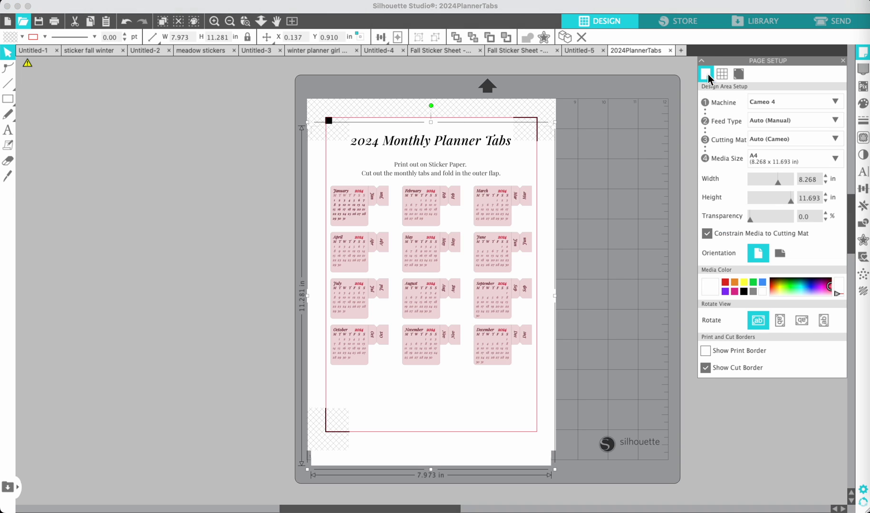
{"action": "left_click", "coordinate": [831, 163]}
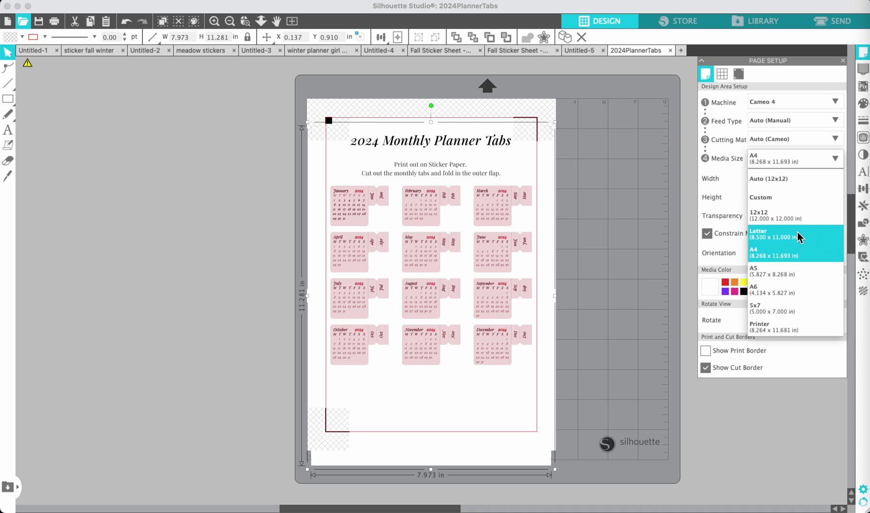
{"action": "left_click", "coordinate": [772, 252]}
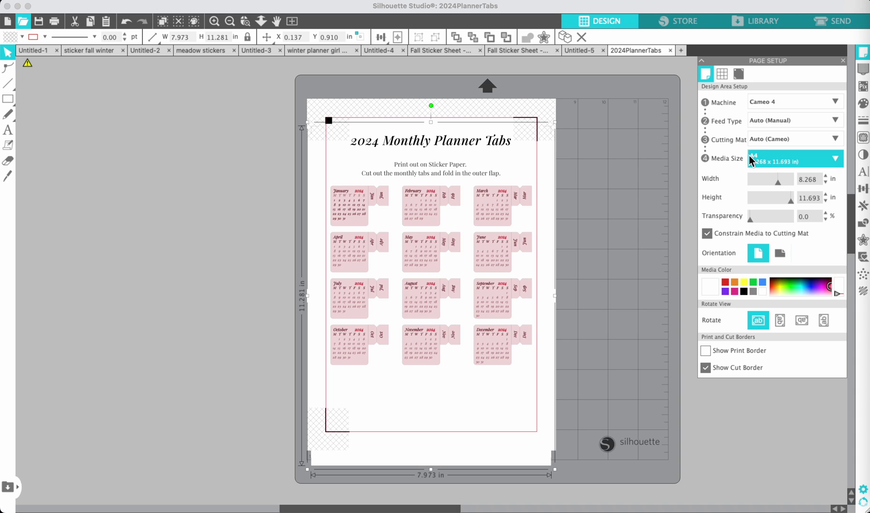
{"action": "left_click", "coordinate": [740, 79]}
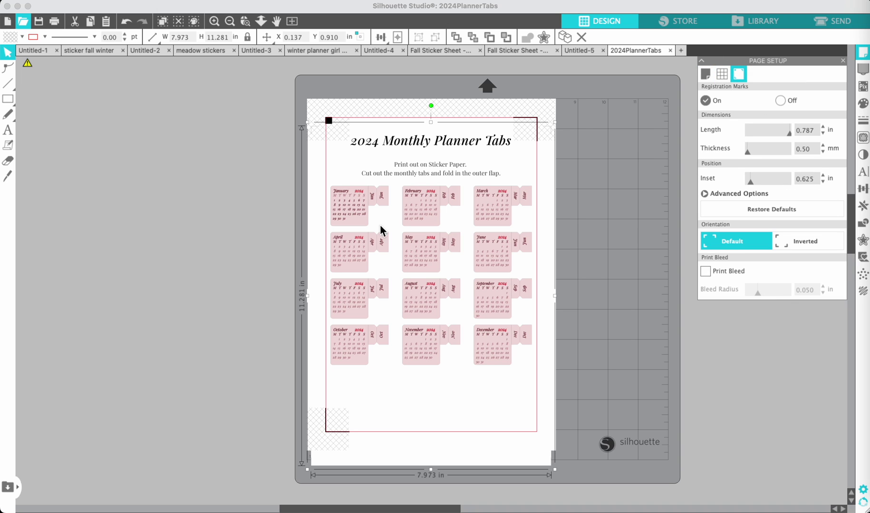
Put the planner image into point-editing mode to reveal its four corner nodes
{"action": "double_click", "coordinate": [403, 261]}
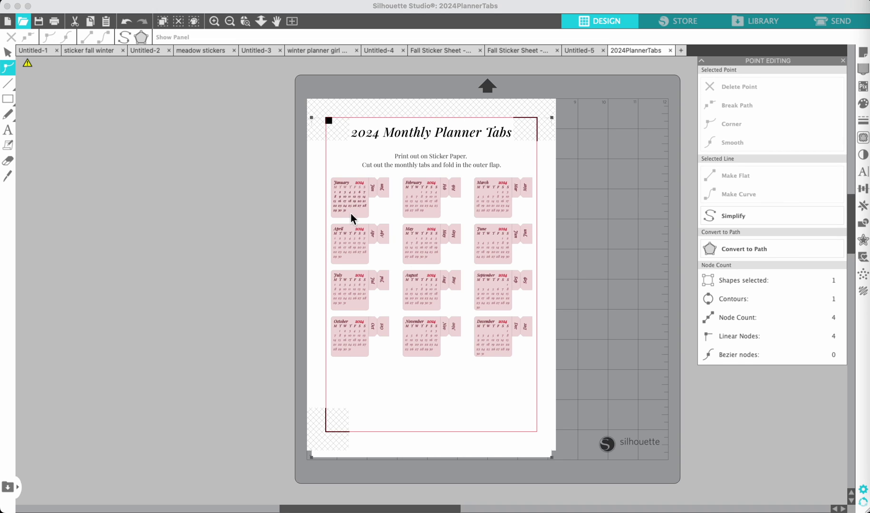
{"action": "left_click", "coordinate": [456, 276]}
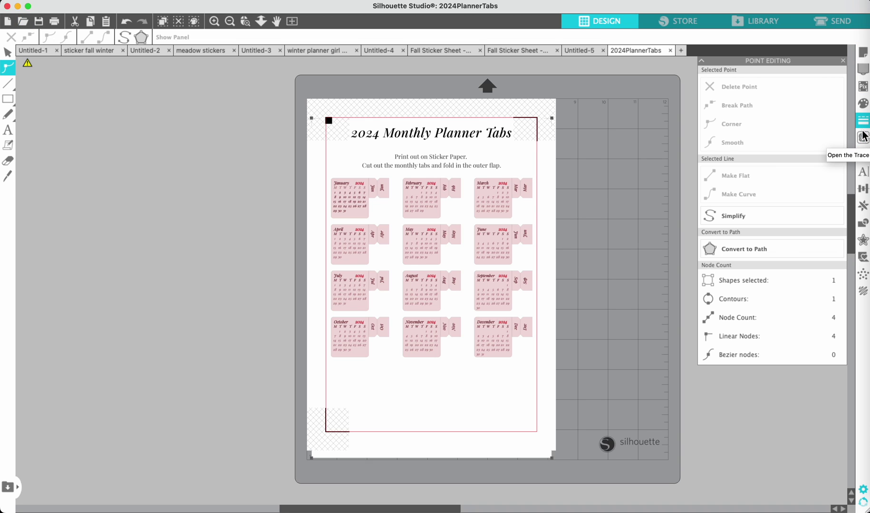
Draw a 6.866 × 6.522 in trace area around the twelve tabs and set threshold to 95%
{"action": "left_click", "coordinate": [864, 138]}
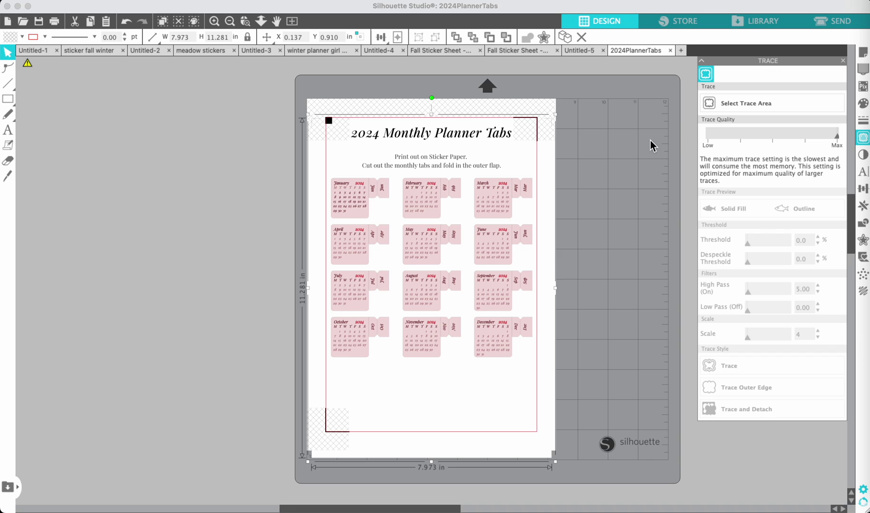
{"action": "left_click", "coordinate": [720, 104]}
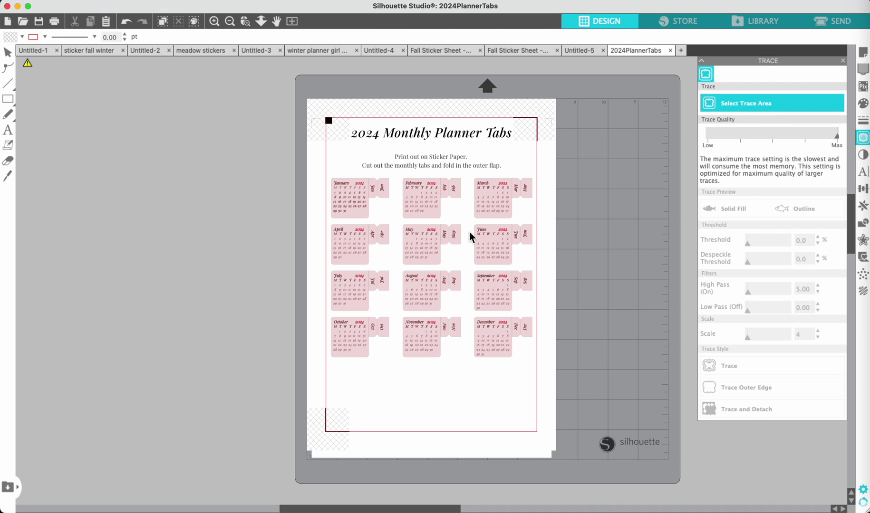
{"action": "mouse_move", "coordinate": [330, 177]}
{"action": "left_mouse_down"}
{"action": "mouse_move", "coordinate": [373, 194]}
{"action": "mouse_move", "coordinate": [501, 395]}
{"action": "mouse_move", "coordinate": [537, 376]}
{"action": "left_mouse_up"}
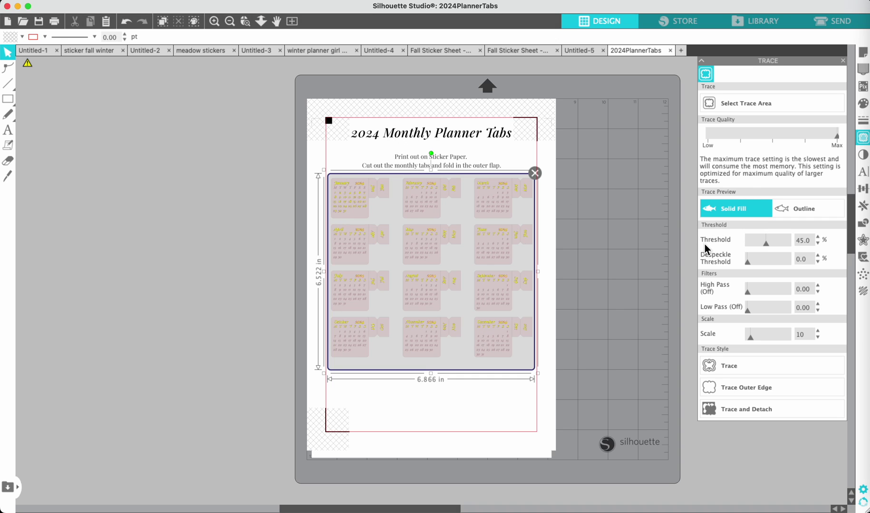
{"action": "left_click", "coordinate": [774, 245]}
{"action": "left_click", "coordinate": [775, 248]}
{"action": "left_click_drag", "start_coordinate": [774, 248], "coordinate": [786, 247]}
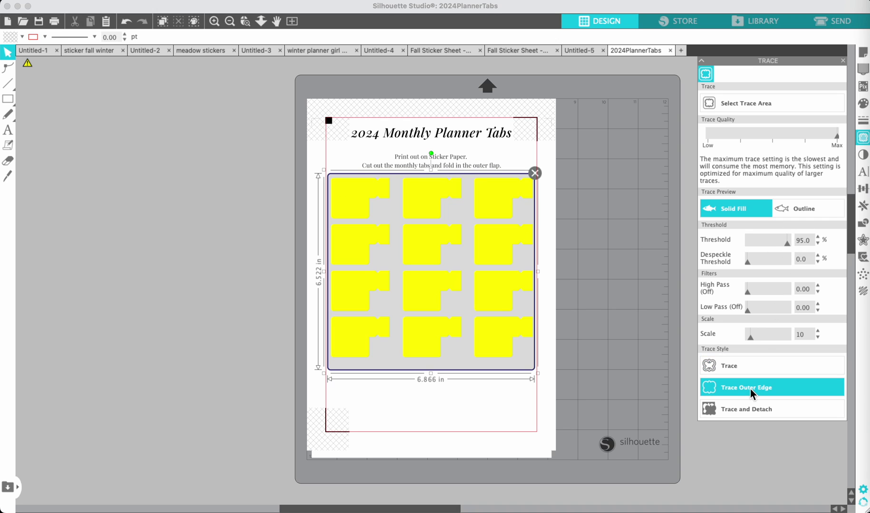
Trace the outer edges of the twelve month tabs and zoom in to inspect the cut lines
{"action": "left_click", "coordinate": [724, 390]}
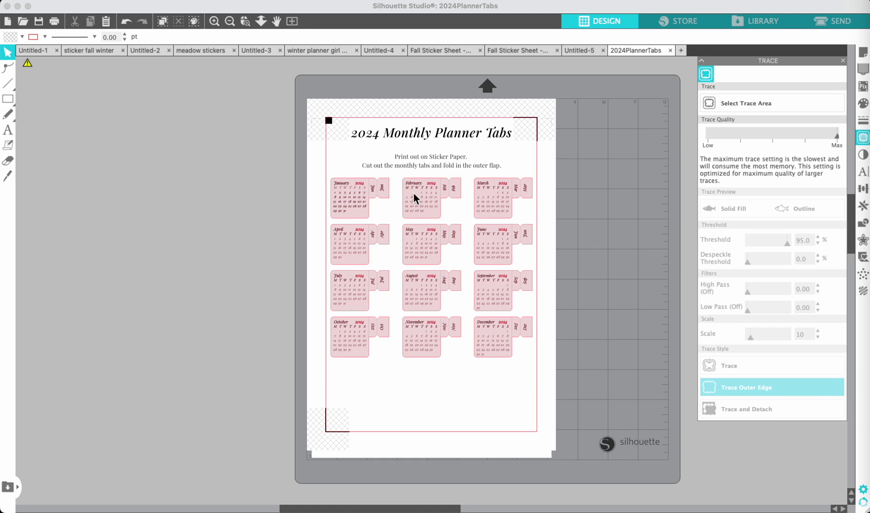
{"action": "left_click", "coordinate": [214, 22]}
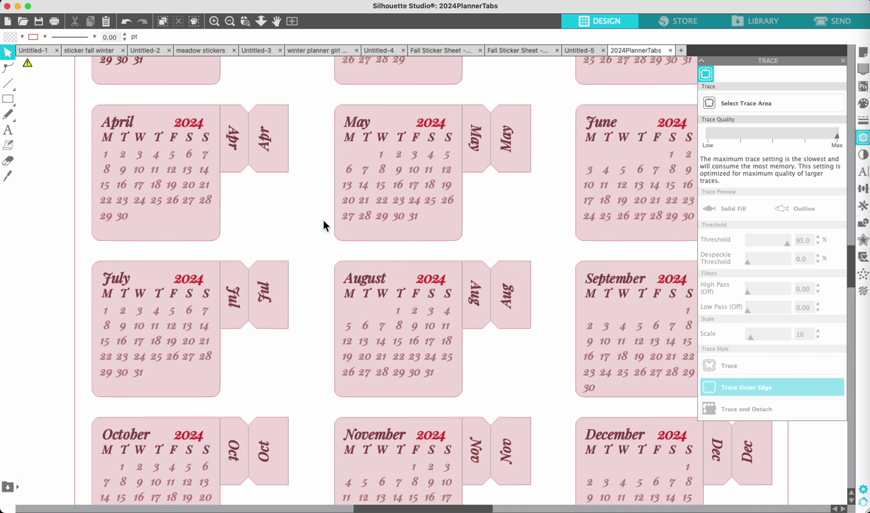
{"action": "scroll", "coordinate": [404, 240], "scroll_direction": "up", "scroll_amount": 3}
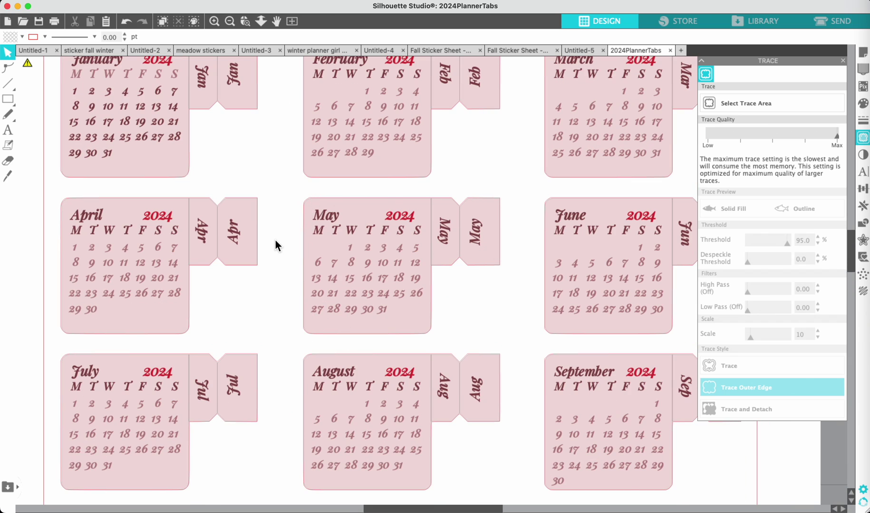
{"action": "scroll", "coordinate": [275, 240], "scroll_direction": "right", "scroll_amount": 5}
{"action": "scroll", "coordinate": [275, 240], "scroll_direction": "up", "scroll_amount": 2}
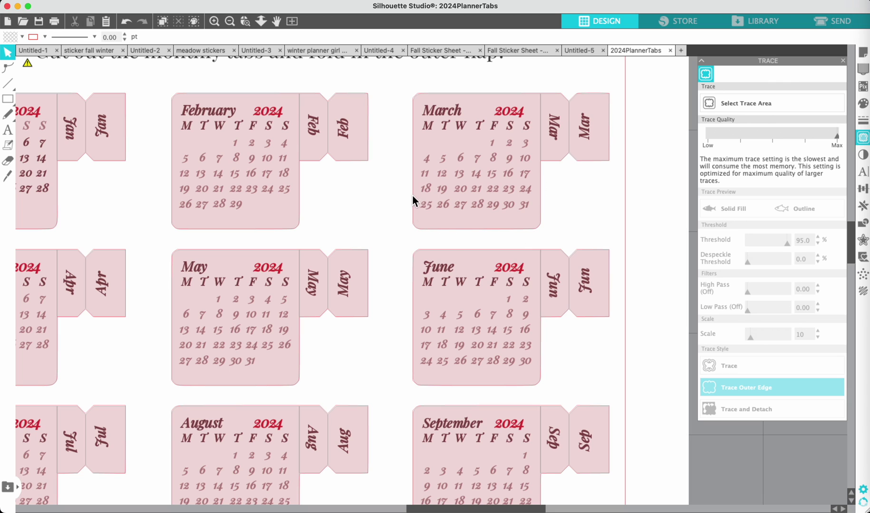
{"action": "scroll", "coordinate": [531, 143], "scroll_direction": "down", "scroll_amount": 2}
{"action": "scroll", "coordinate": [531, 142], "scroll_direction": "left", "scroll_amount": 1}
{"action": "scroll", "coordinate": [531, 139], "scroll_direction": "up", "scroll_amount": 5}
{"action": "scroll", "coordinate": [531, 139], "scroll_direction": "left", "scroll_amount": 4}
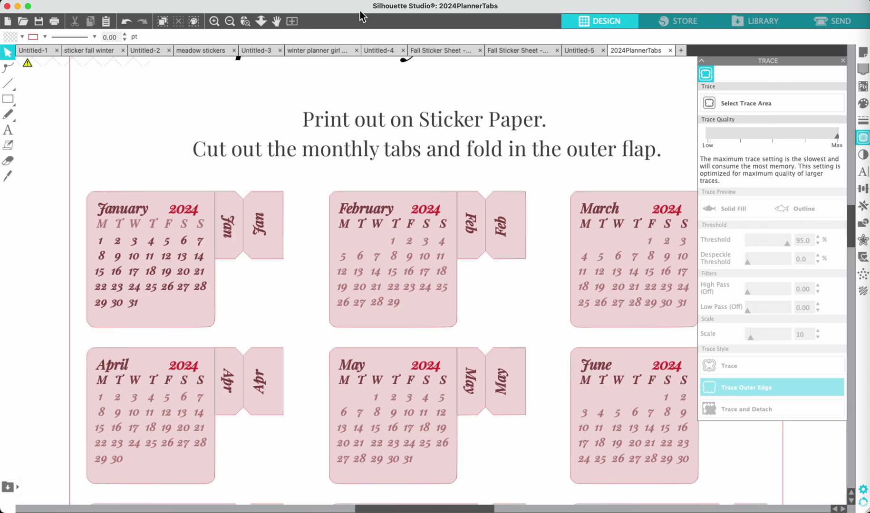
Open the print preview and the system print dialog for the planner sheet
{"action": "left_click", "coordinate": [50, 25]}
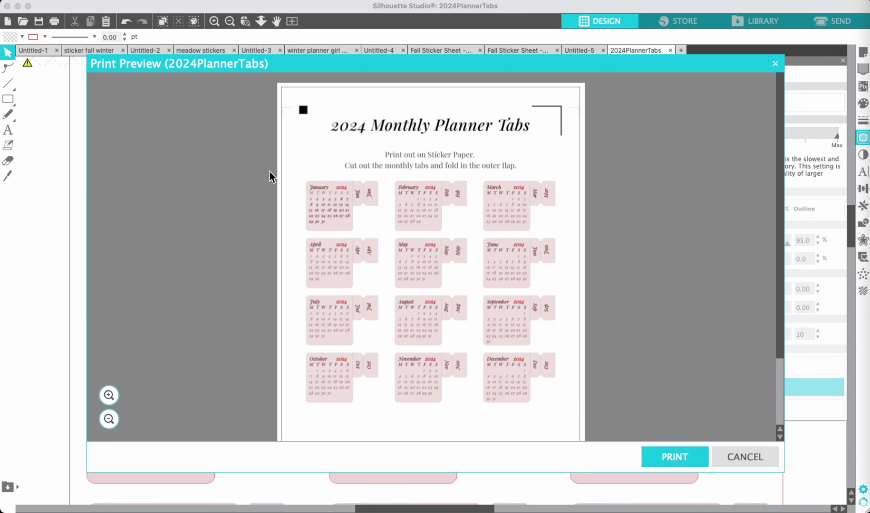
{"action": "left_click", "coordinate": [713, 464]}
{"action": "scroll", "coordinate": [350, 343], "scroll_direction": "down", "scroll_amount": 5}
{"action": "scroll", "coordinate": [354, 350], "scroll_direction": "up", "scroll_amount": 4}
Check the Media & Quality paper type stays Photo Glossy Paper, then cancel printing
{"action": "left_click", "coordinate": [321, 357]}
{"action": "scroll", "coordinate": [346, 333], "scroll_direction": "down", "scroll_amount": 3}
{"action": "scroll", "coordinate": [349, 326], "scroll_direction": "up", "scroll_amount": 2}
{"action": "scroll", "coordinate": [348, 323], "scroll_direction": "up", "scroll_amount": 1}
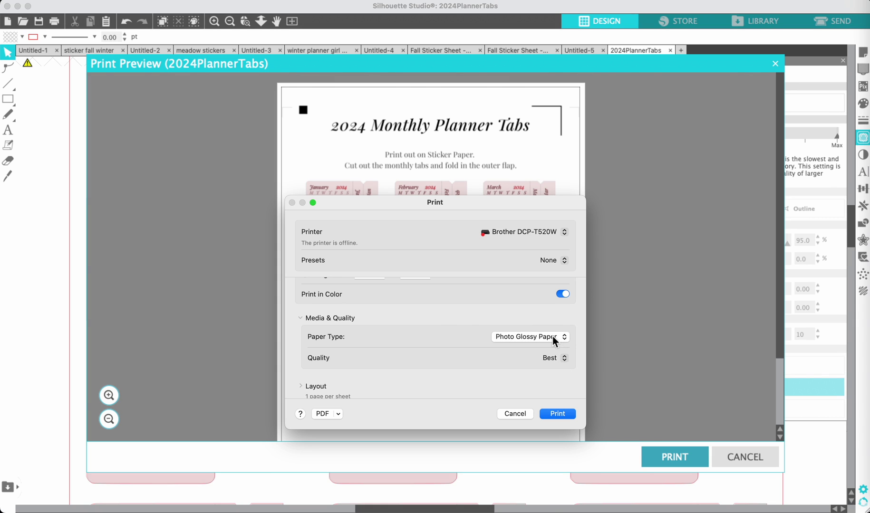
{"action": "left_click", "coordinate": [556, 337]}
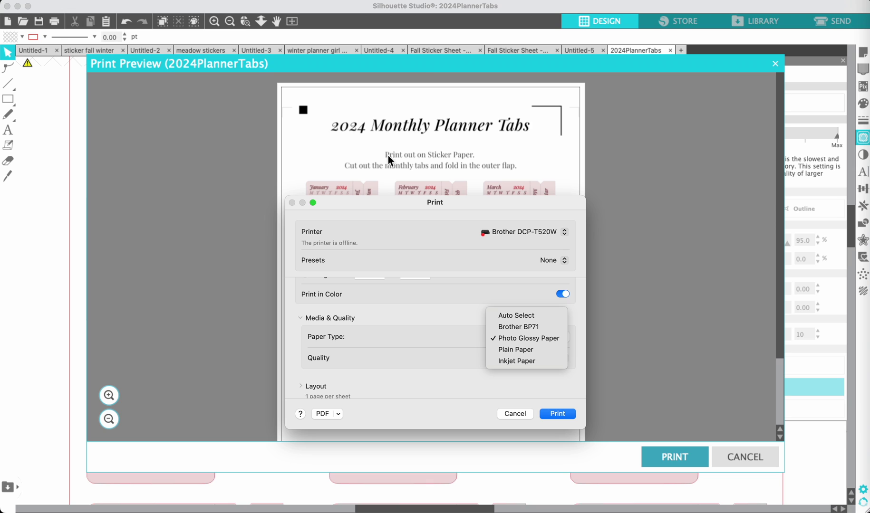
{"action": "left_click", "coordinate": [506, 406]}
{"action": "left_click", "coordinate": [518, 414]}
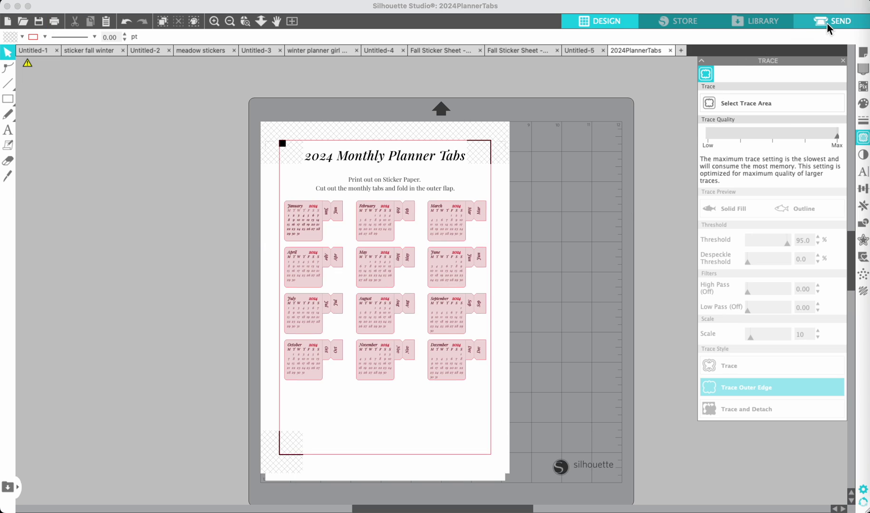
Show the Send cut settings and browse the material list, leaving the red line on Vellum
{"action": "left_click", "coordinate": [827, 23]}
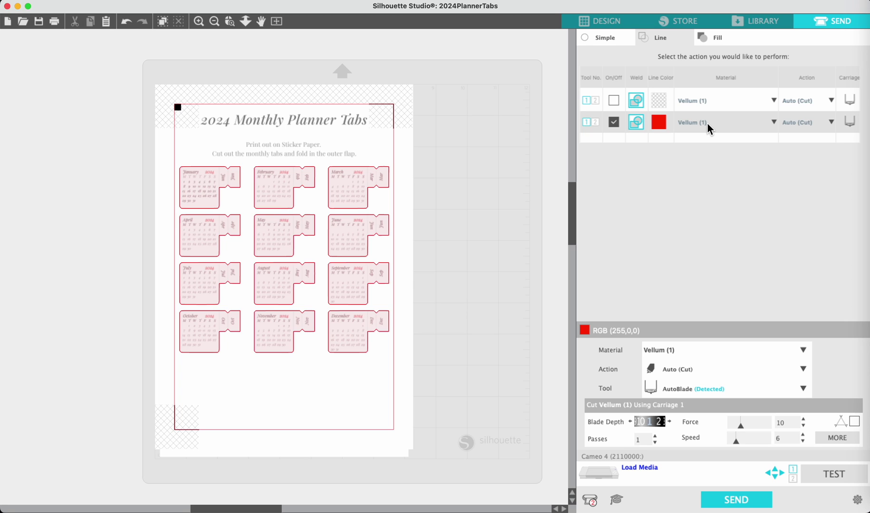
{"action": "left_click", "coordinate": [773, 125]}
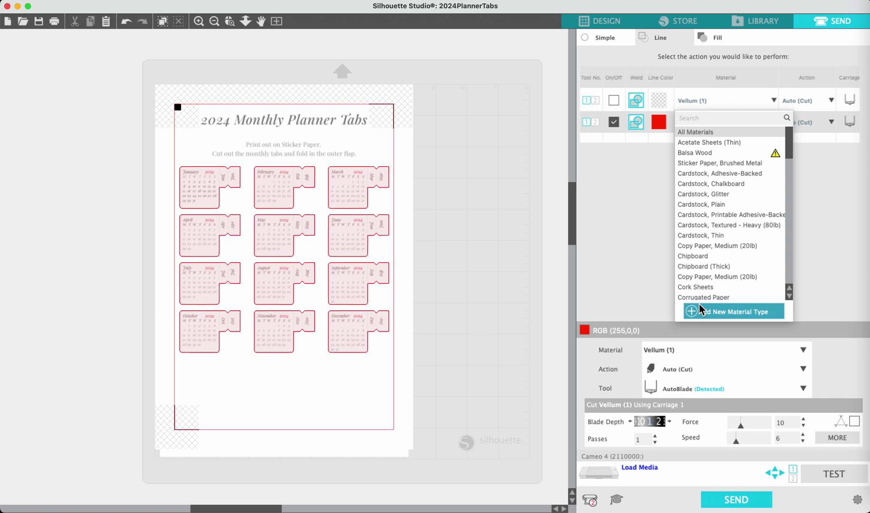
{"action": "scroll", "coordinate": [706, 300], "scroll_direction": "down", "scroll_amount": 2}
{"action": "scroll", "coordinate": [707, 285], "scroll_direction": "down", "scroll_amount": 10}
{"action": "left_click", "coordinate": [733, 316]}
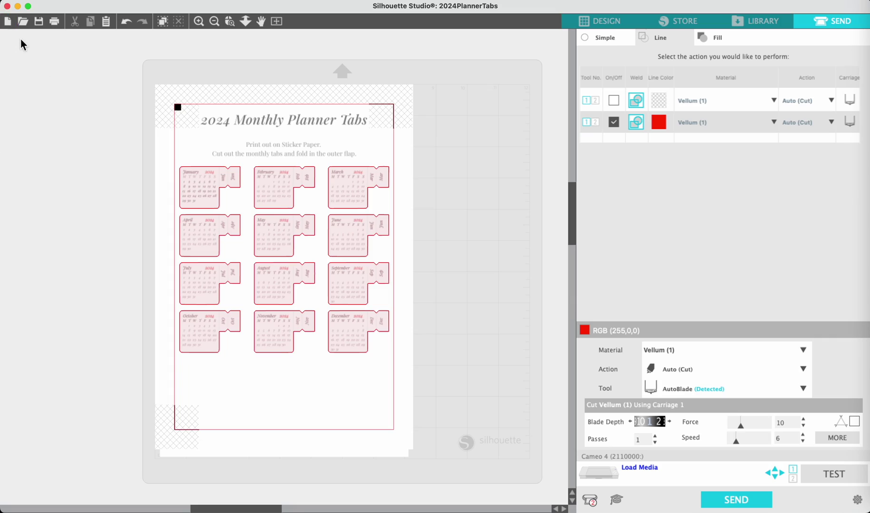
Create a new PlannerTabs 2024 folder in Downloads from the Save dialog
{"action": "left_click", "coordinate": [40, 21]}
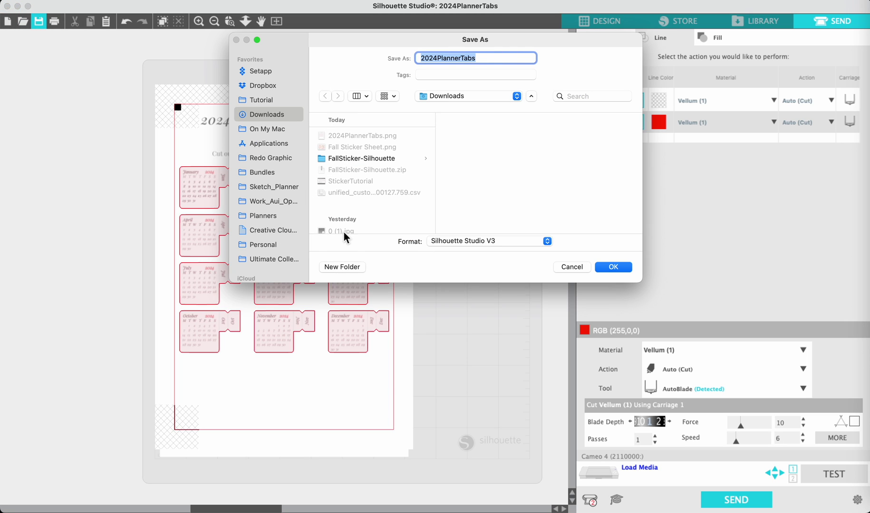
{"action": "left_click", "coordinate": [342, 267]}
{"action": "type", "text": "PlannerTabs 2024"}
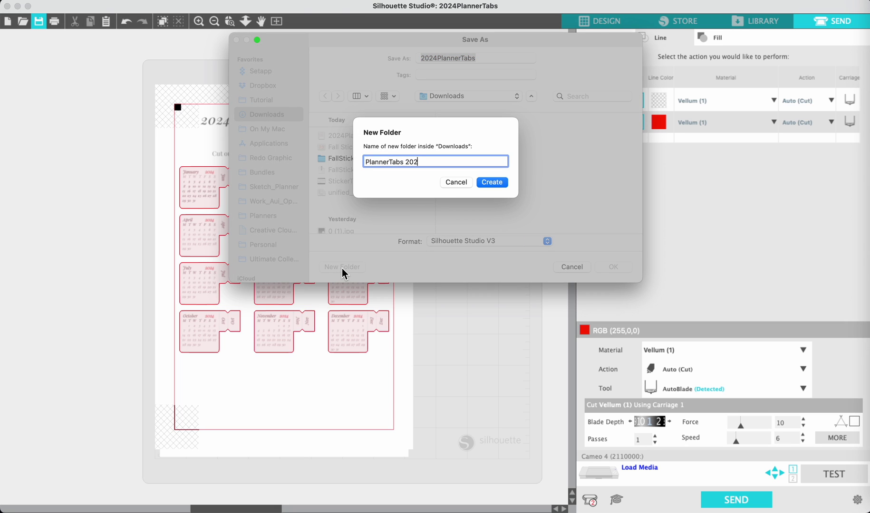
{"action": "left_click", "coordinate": [494, 184]}
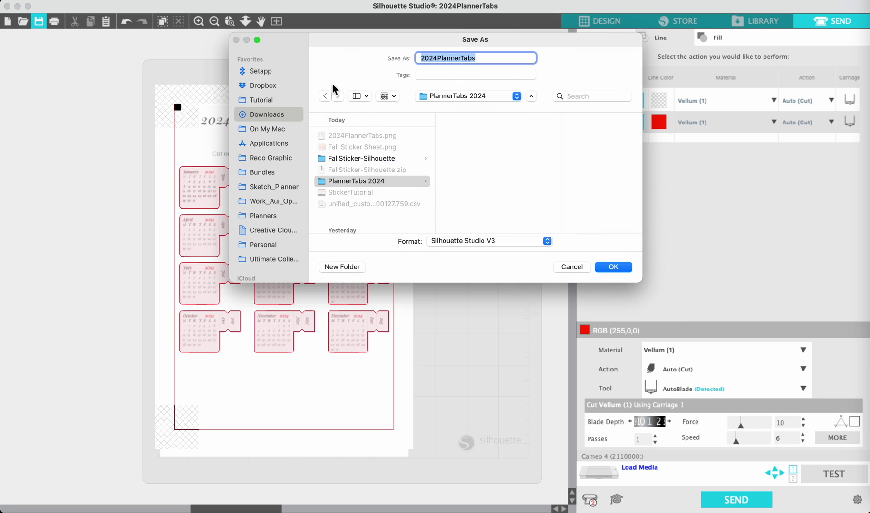
Save the design as 2024PlannerTabs - silhouette in that folder and view it in Finder
{"action": "left_click", "coordinate": [501, 61]}
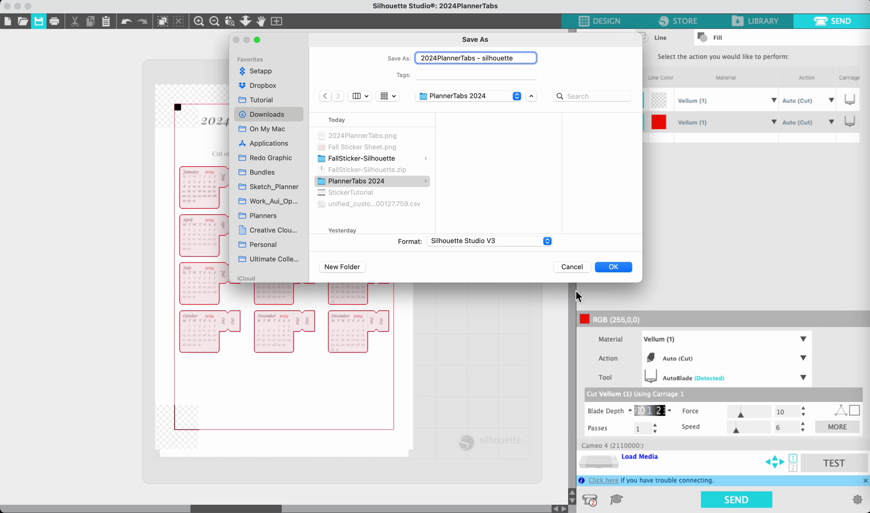
{"action": "left_click", "coordinate": [614, 267]}
{"action": "key", "text": "super+Tab"}
{"action": "left_click", "coordinate": [337, 259]}
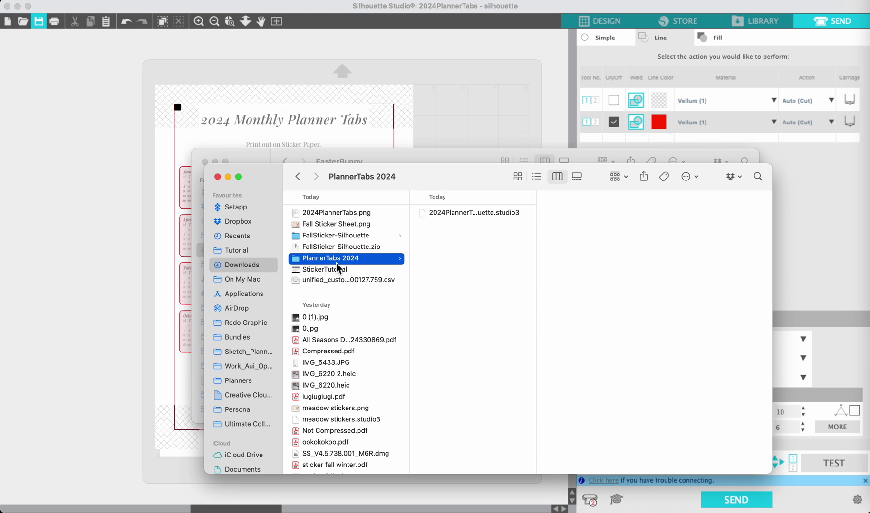
Reopen 2024PlannerTabs - silhouette.studio3 from Finder in Silhouette Studio
{"action": "left_click", "coordinate": [489, 217]}
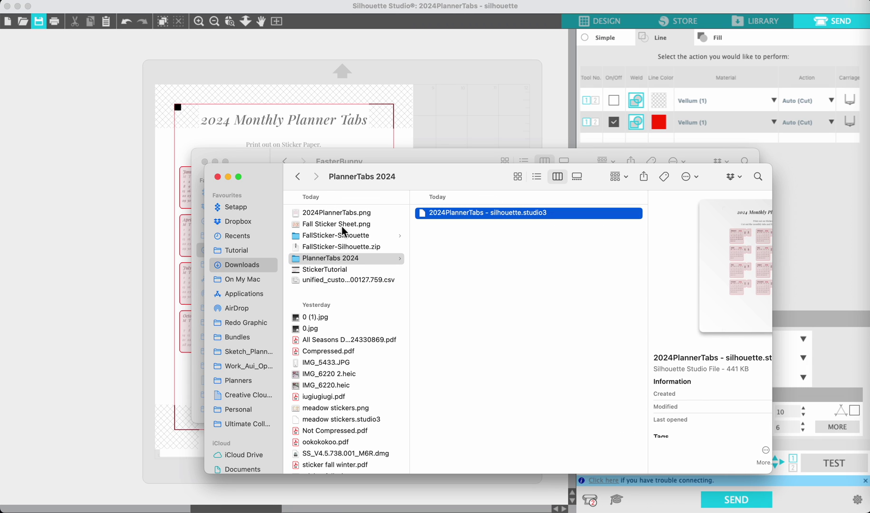
{"action": "double_click", "coordinate": [454, 215]}
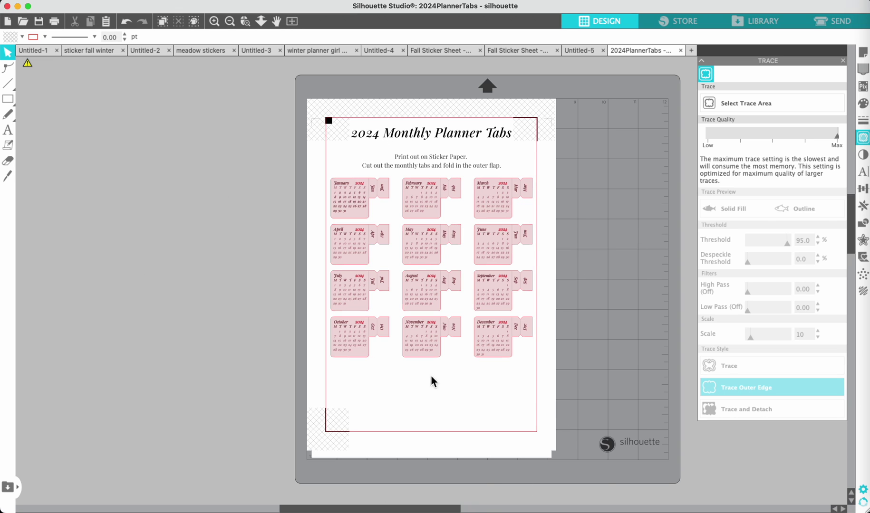
{"action": "scroll", "coordinate": [483, 484], "scroll_direction": "right", "scroll_amount": 3}
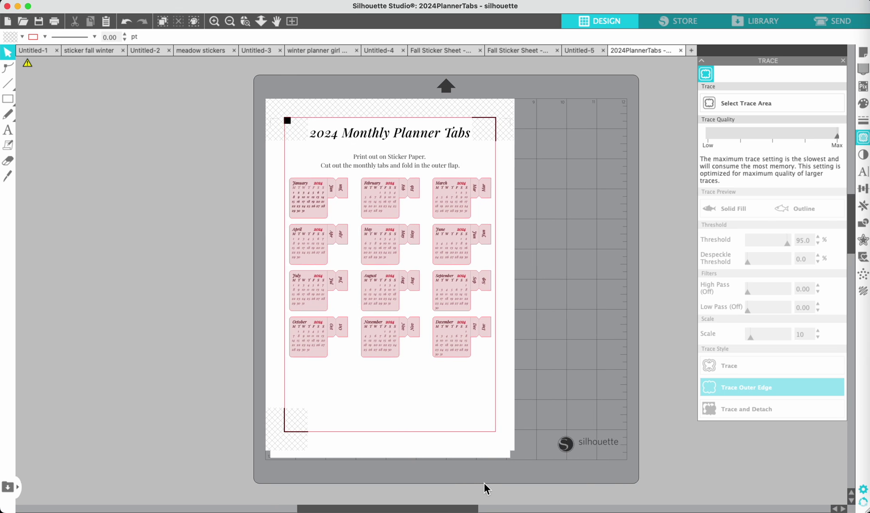
Check the page's Vellum cut settings and glance at the sheet's print preview
{"action": "left_click", "coordinate": [830, 23]}
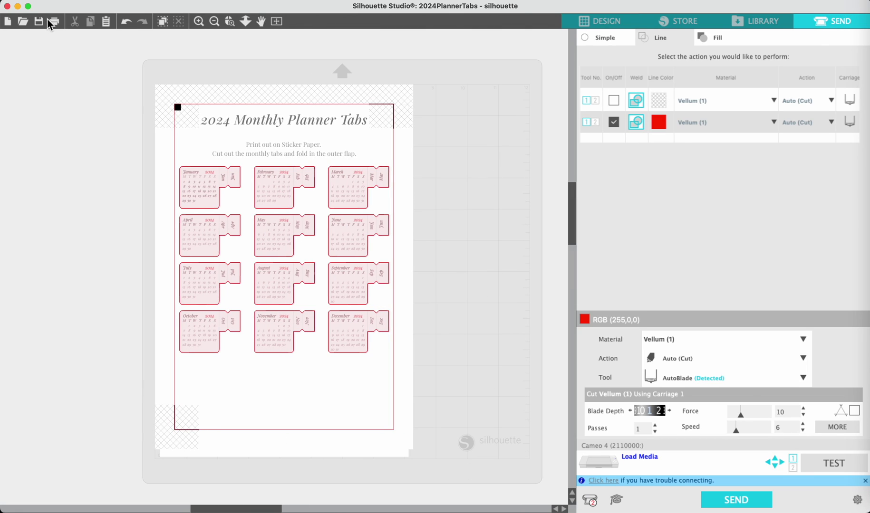
{"action": "left_click", "coordinate": [53, 22]}
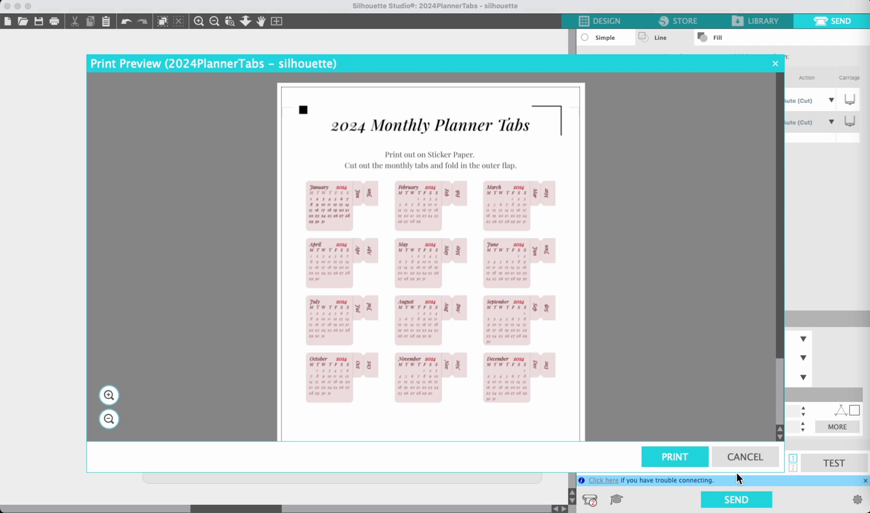
{"action": "key", "text": "Escape"}
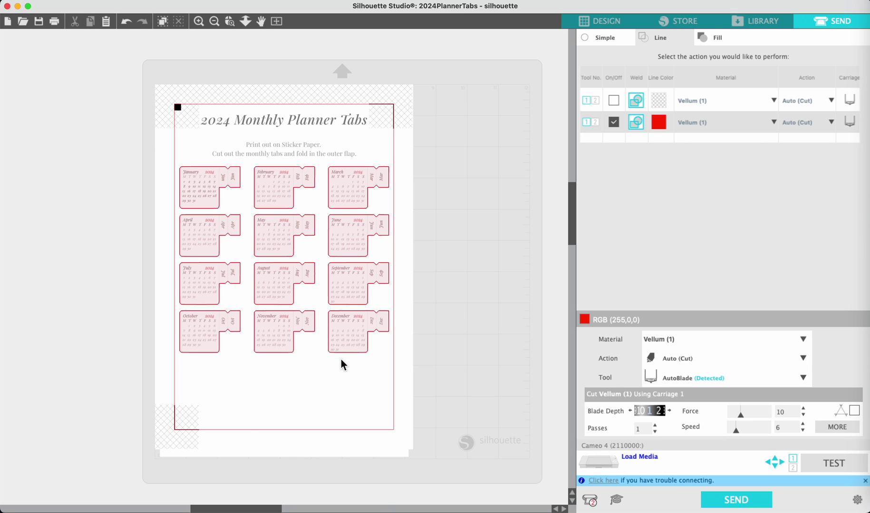
Print the sheet with Save as PDF, naming it '2024PlannerTabs - PDF' in PlannerTabs 2024
{"action": "left_click", "coordinate": [55, 24]}
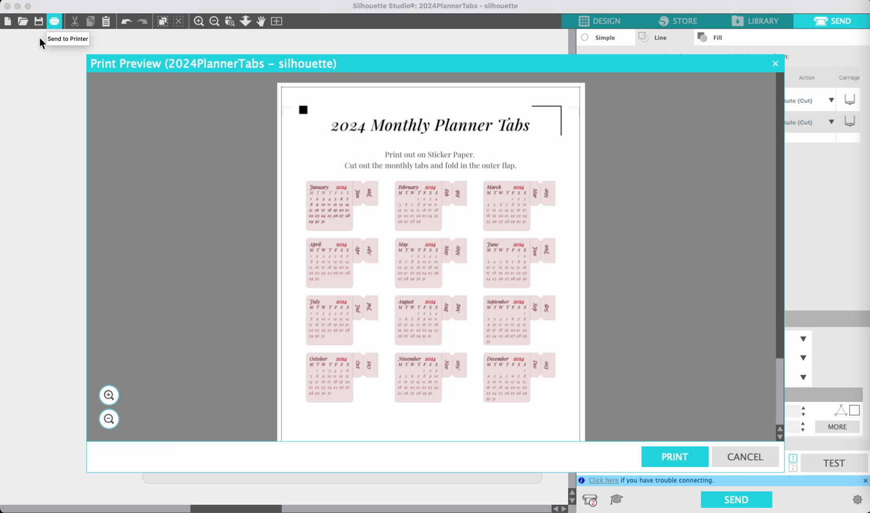
{"action": "left_click", "coordinate": [673, 454]}
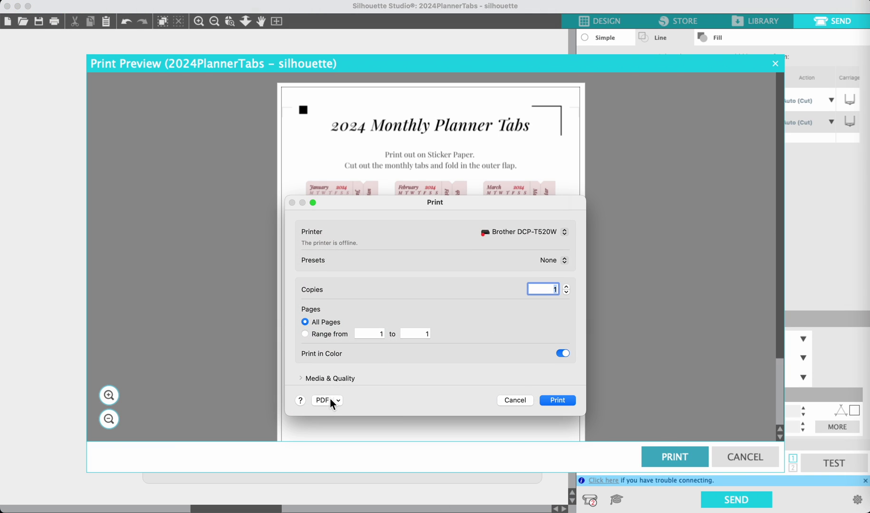
{"action": "left_click", "coordinate": [333, 401]}
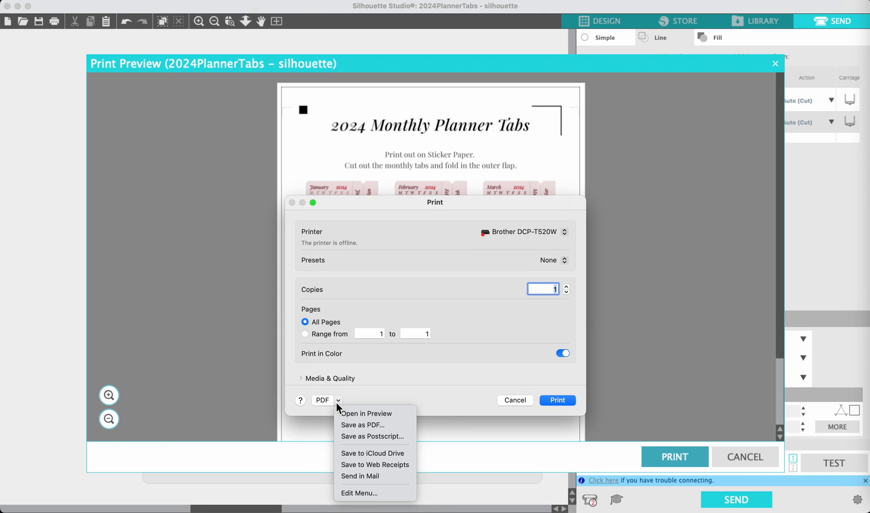
{"action": "left_click", "coordinate": [350, 430]}
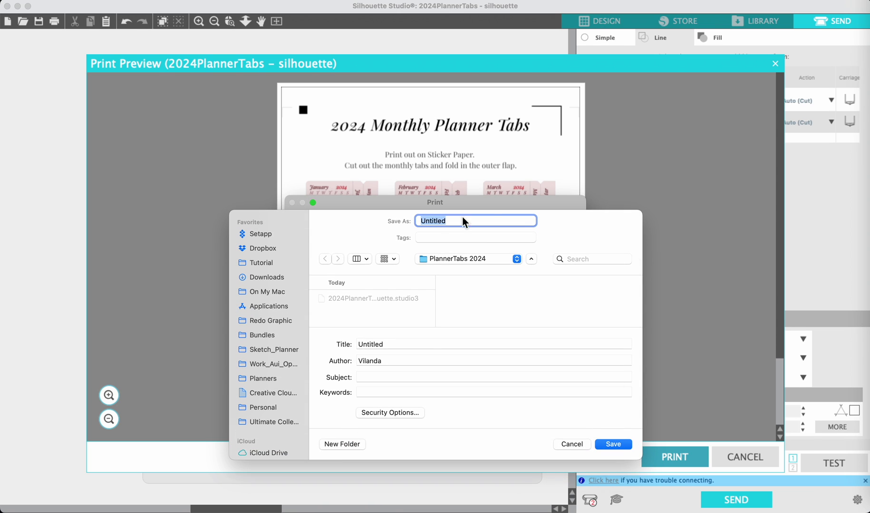
{"action": "type", "text": "2024PlannerTabs - silhouette"}
{"action": "double_click", "coordinate": [485, 224]}
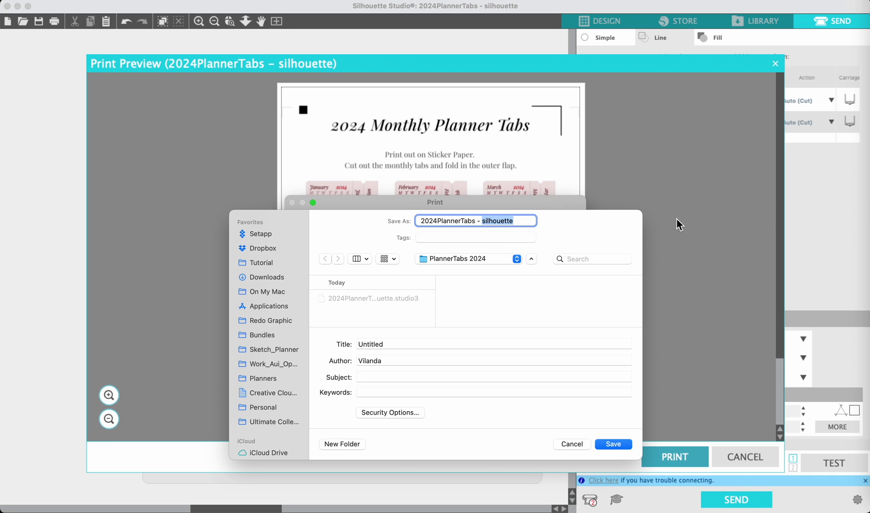
{"action": "type", "text": "PDF"}
{"action": "left_click", "coordinate": [613, 445]}
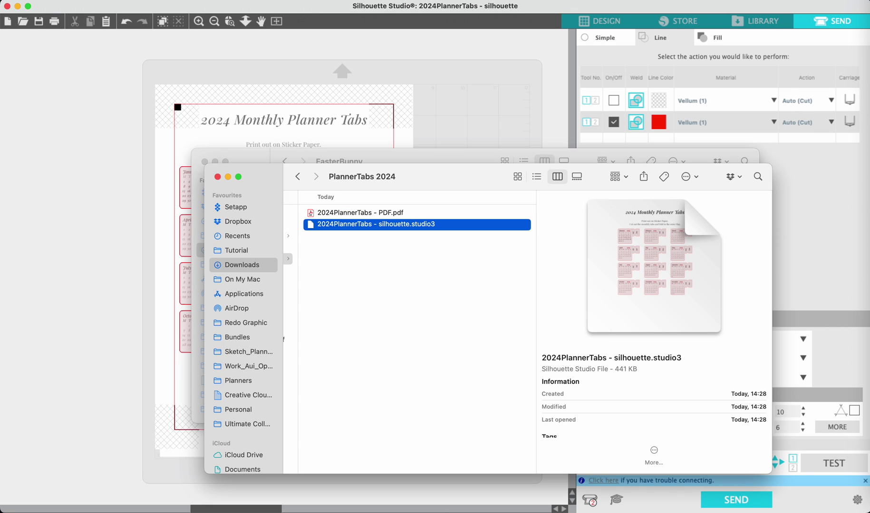
Check 2024PlannerTabs - PDF.pdf (3.7 MB) and the studio3 file inside PlannerTabs 2024
{"action": "left_click", "coordinate": [331, 217]}
{"action": "scroll", "coordinate": [332, 220], "scroll_direction": "left", "scroll_amount": 3}
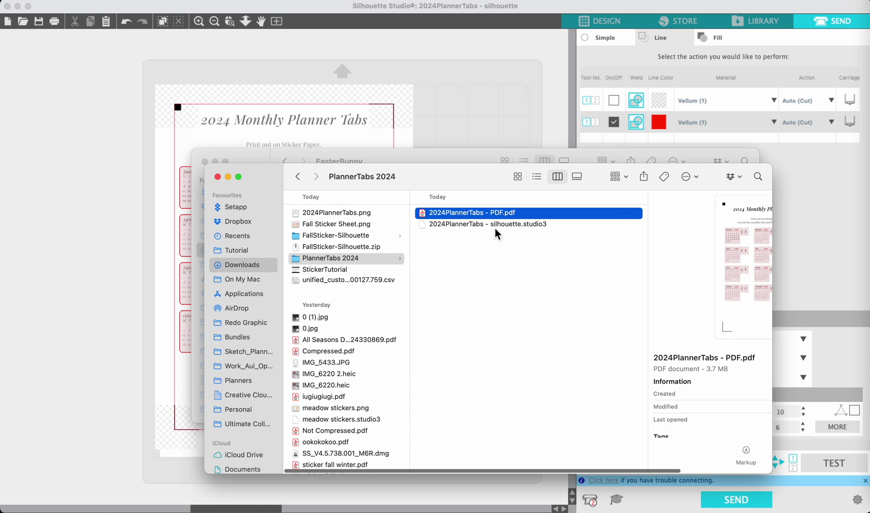
{"action": "scroll", "coordinate": [495, 229], "scroll_direction": "right", "scroll_amount": 3}
{"action": "left_click", "coordinate": [440, 224]}
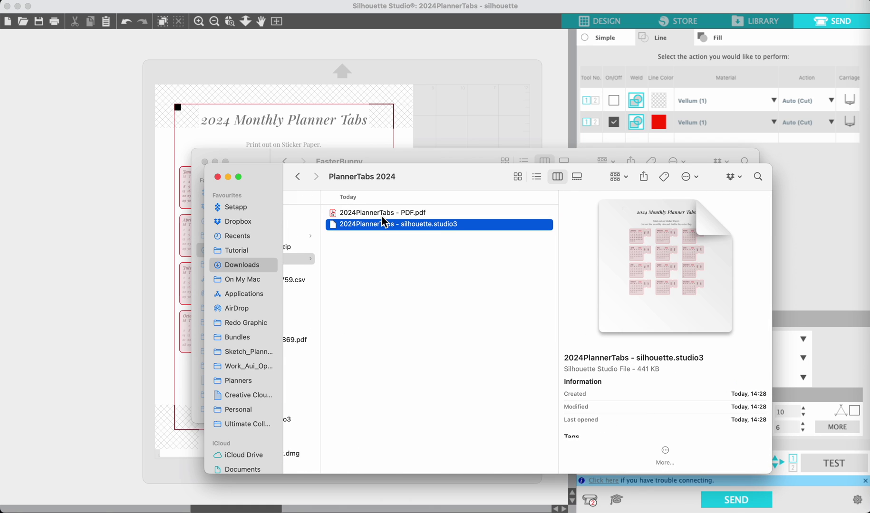
{"action": "scroll", "coordinate": [381, 216], "scroll_direction": "left", "scroll_amount": 3}
{"action": "left_click", "coordinate": [305, 255]}
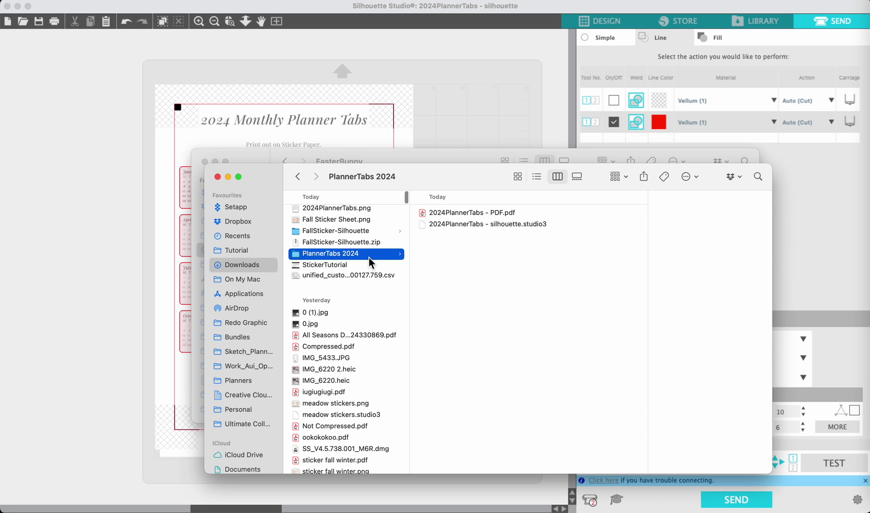